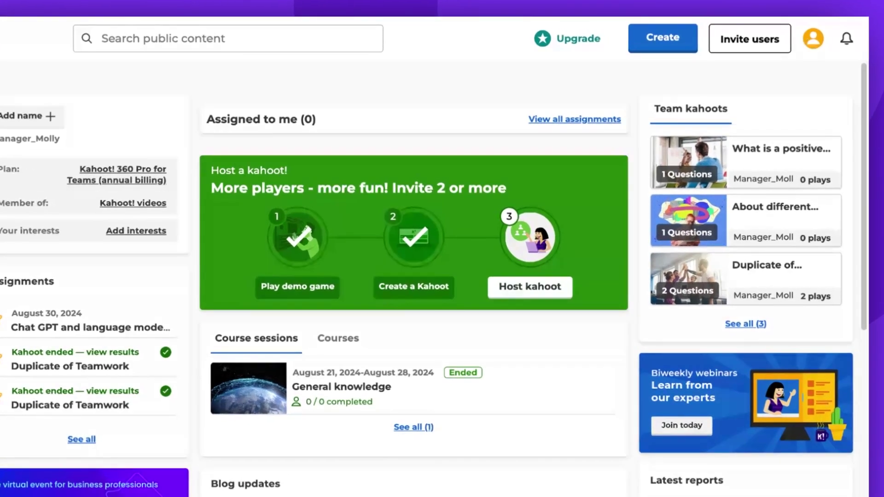
Step: Go to Team settings through the profile avatar menu
left_click(811, 40)
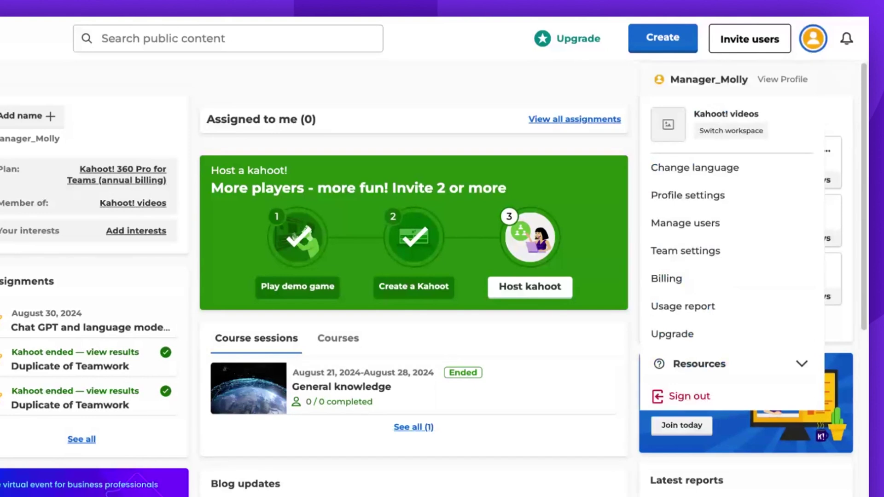
left_click(691, 250)
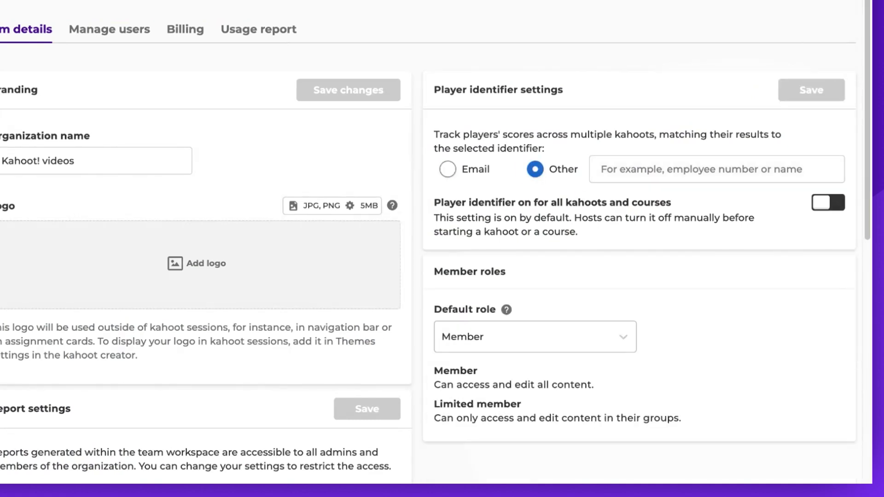
Step: Enter 'employee number' as a custom identifier, then switch the player identifier back to Email
left_click(618, 170)
type("employee")
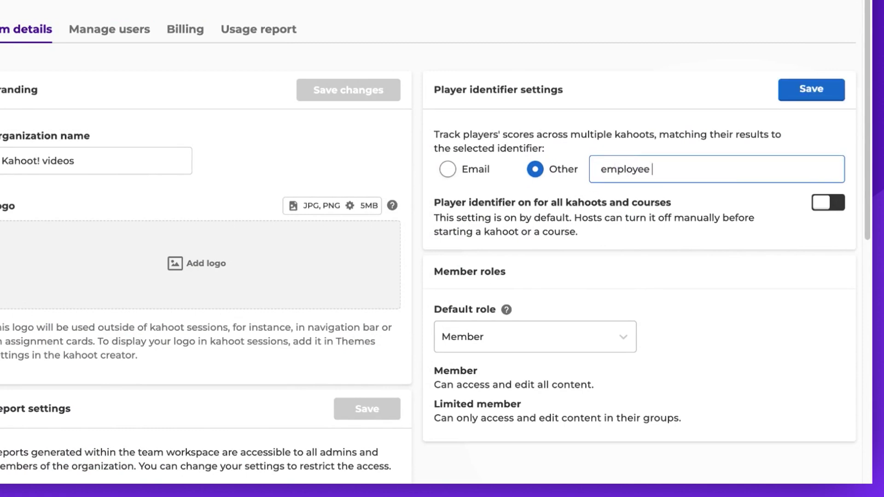
type(" number")
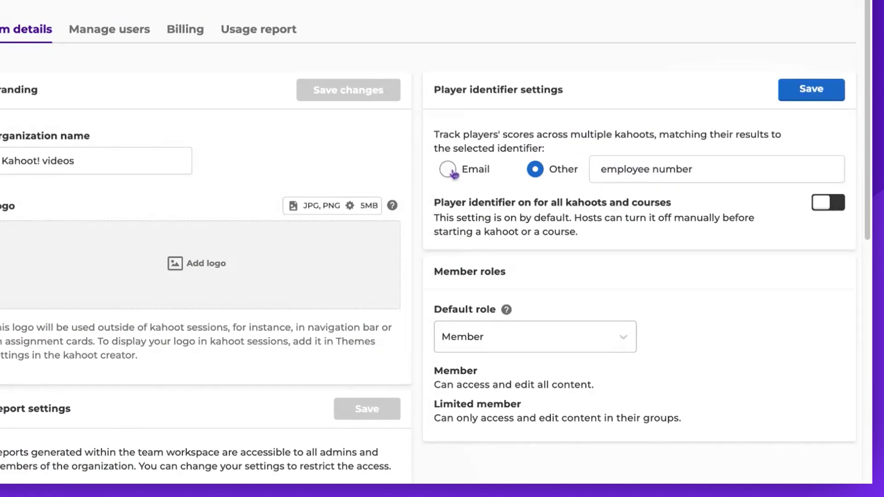
left_click(447, 169)
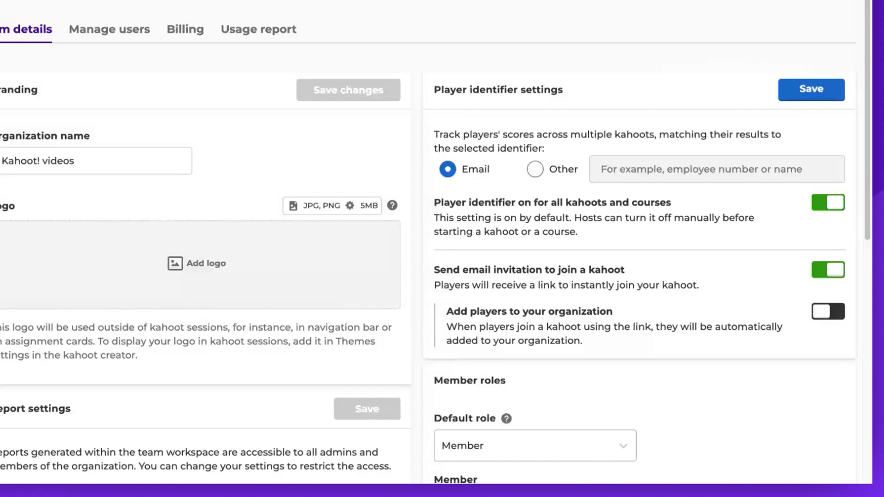
Step: Turn off the all-kahoots identifier default and email invitations, then save the settings
left_click(828, 203)
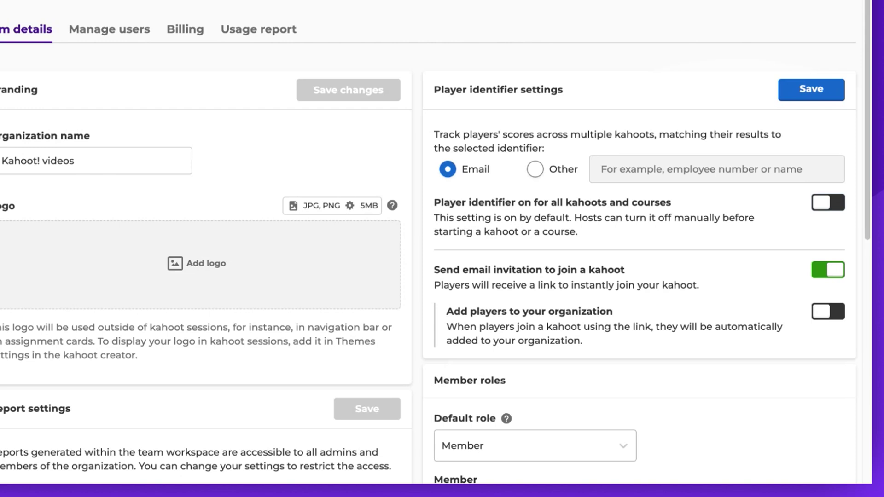
left_click(830, 271)
left_click(831, 271)
left_click(828, 270)
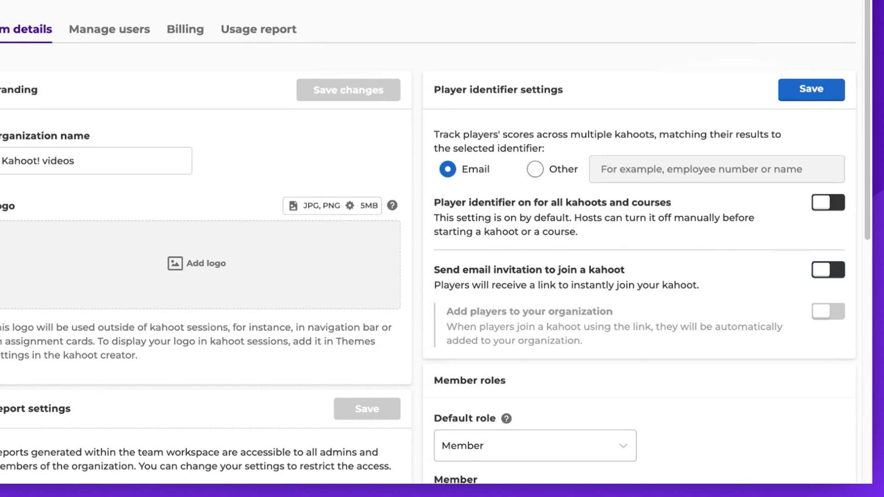
left_click(807, 92)
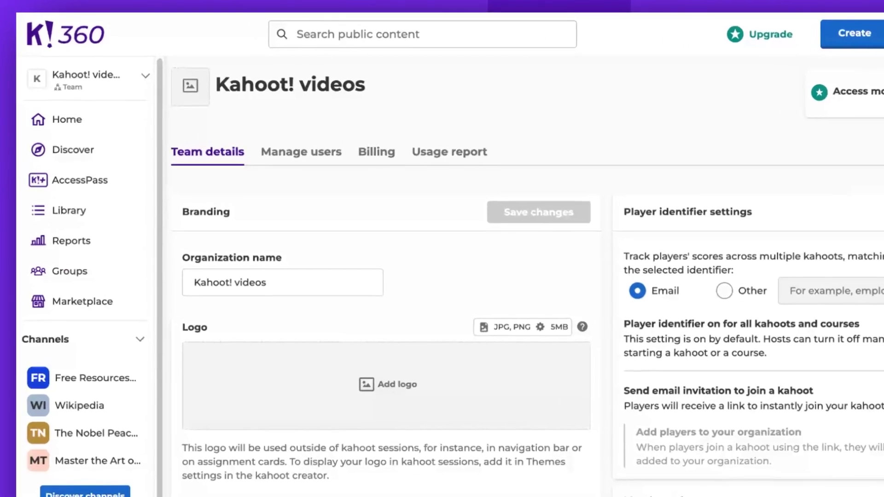
Step: Enable player identifier for assigning 'What is a positive work environment', then close without assigning
left_click(131, 223)
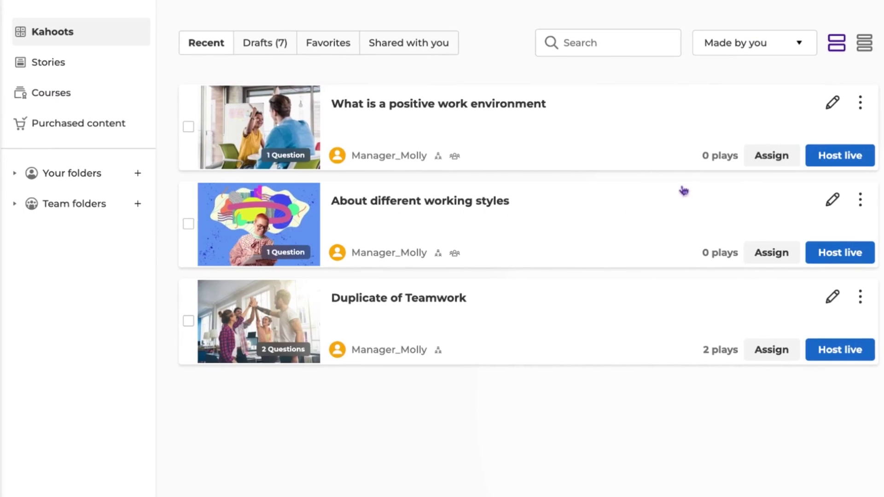
left_click(767, 157)
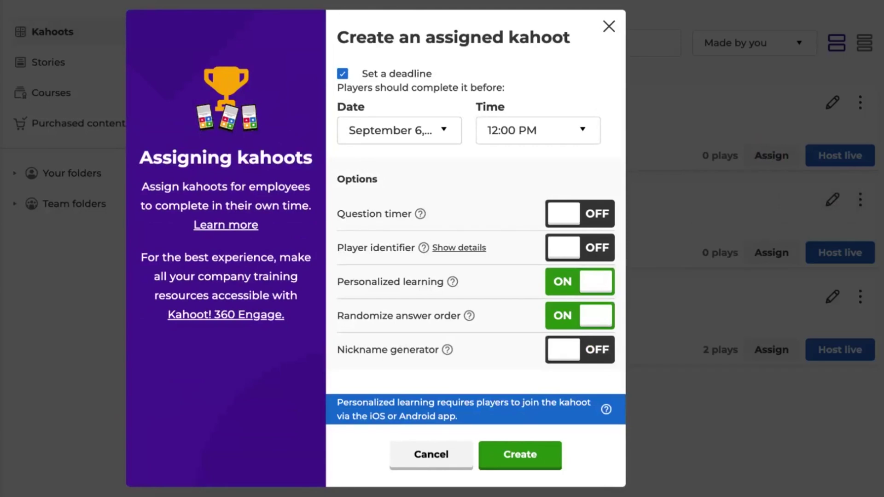
left_click(588, 247)
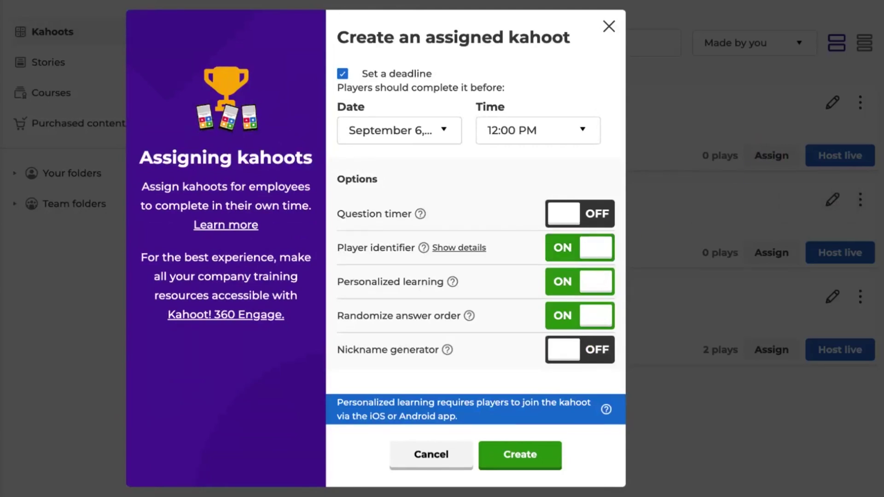
left_click(609, 26)
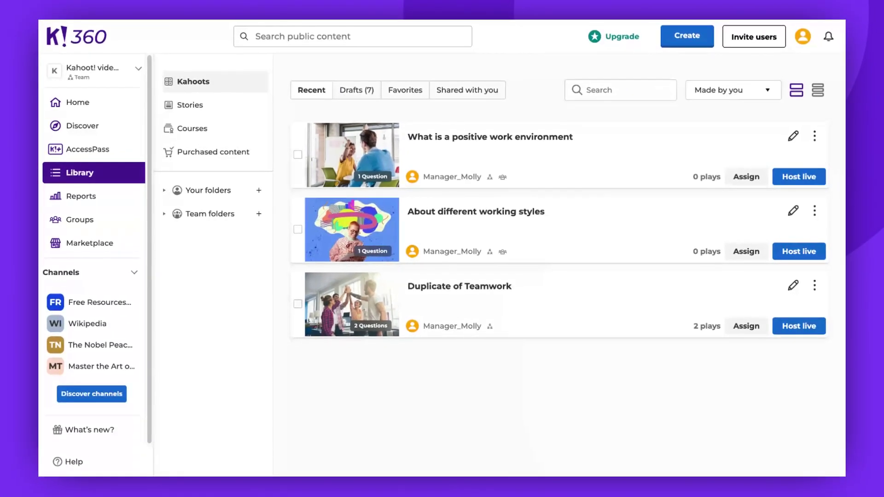
Step: Host Duplicate of Teamwork live in Classic mode with player identifier switched on
left_click(792, 327)
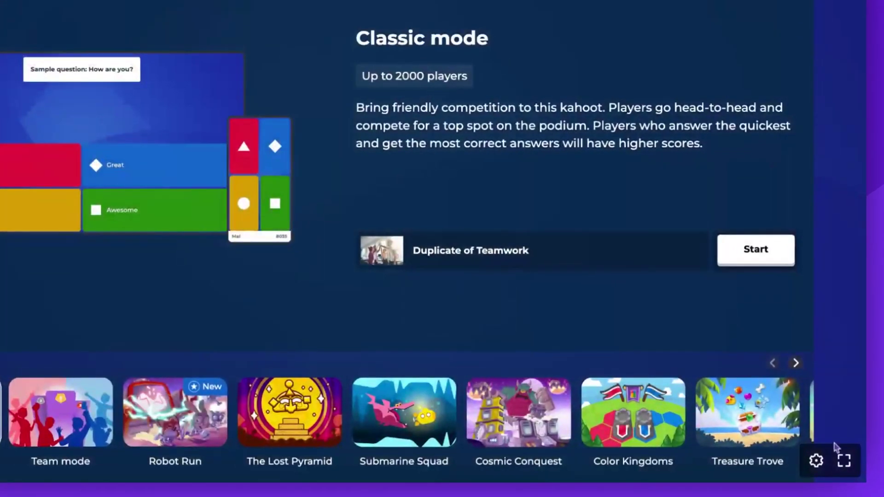
left_click(807, 459)
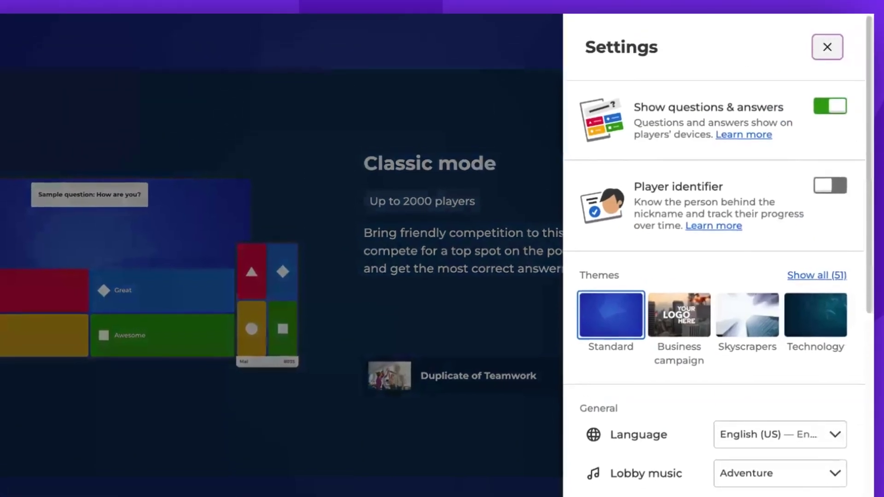
left_click(830, 185)
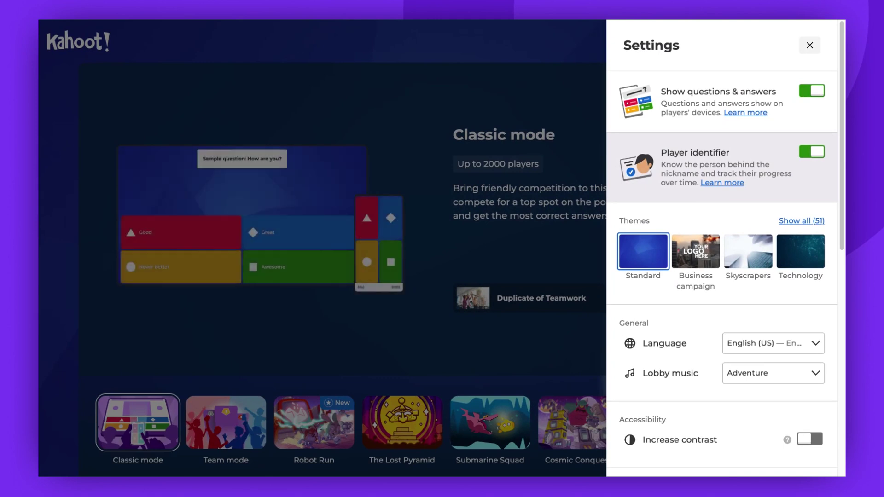
left_click(810, 46)
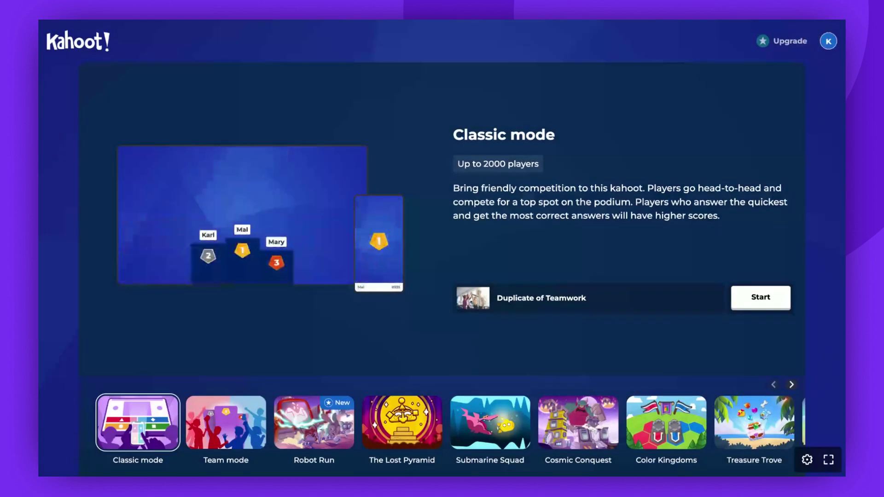
left_click(760, 297)
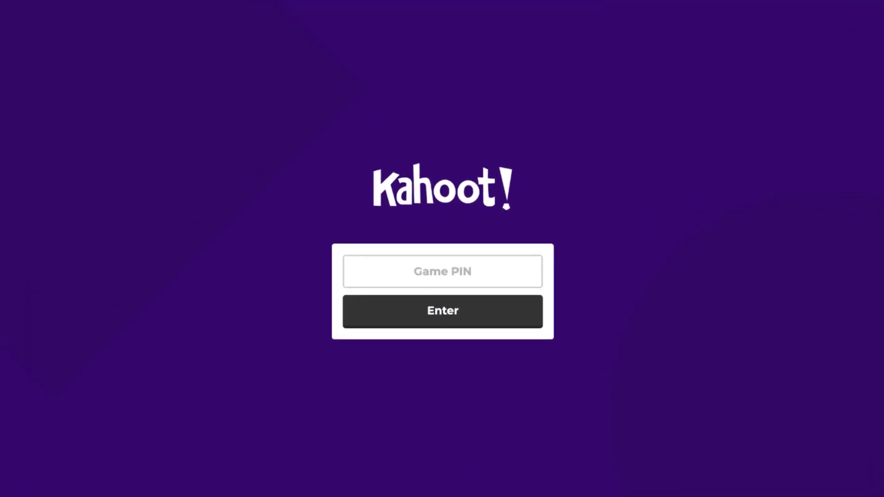
type("25205")
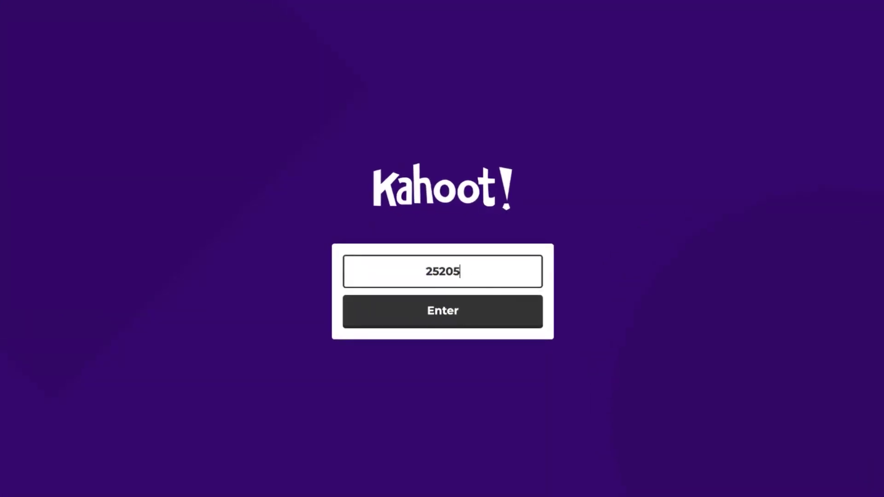
type("8")
left_click(440, 310)
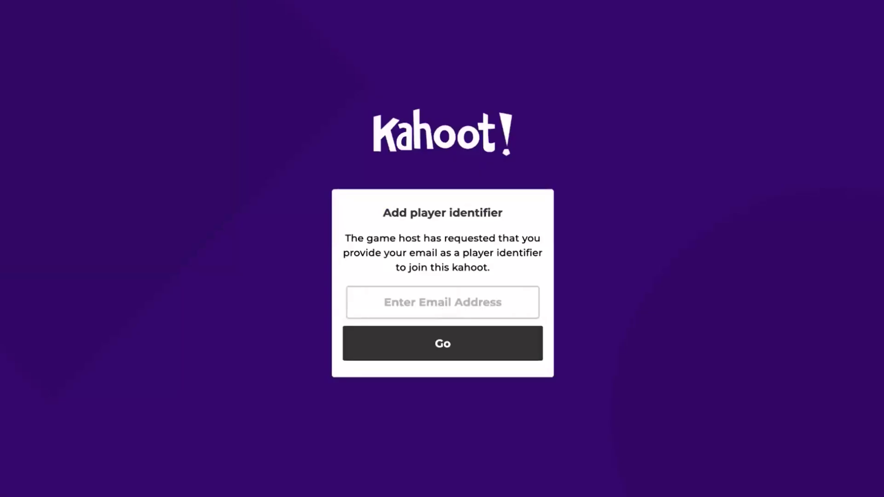
left_click(438, 305)
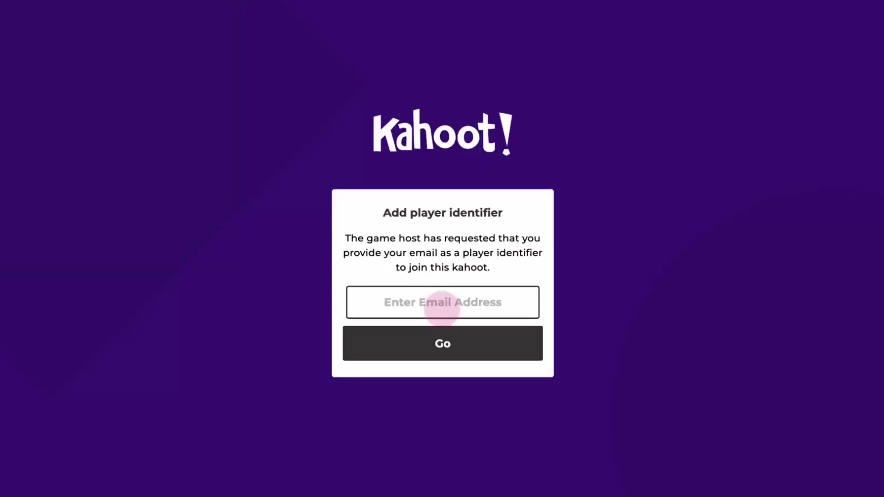
type("email@example.")
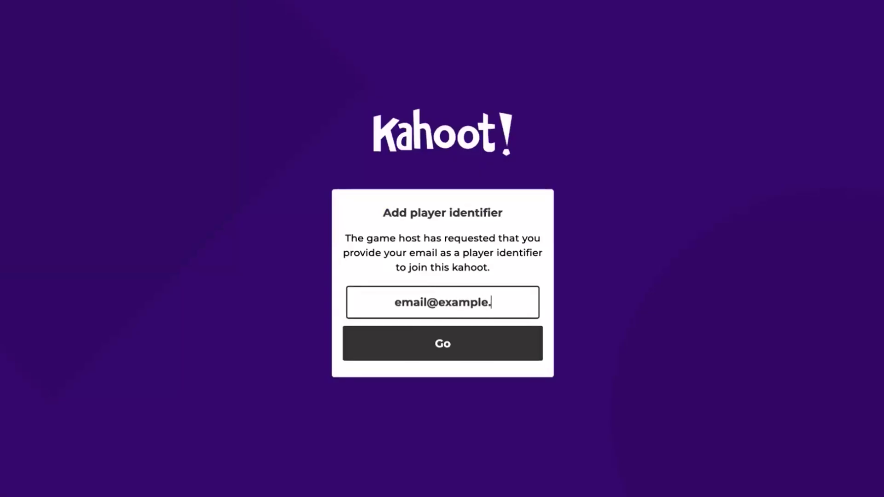
type("com")
left_click(473, 350)
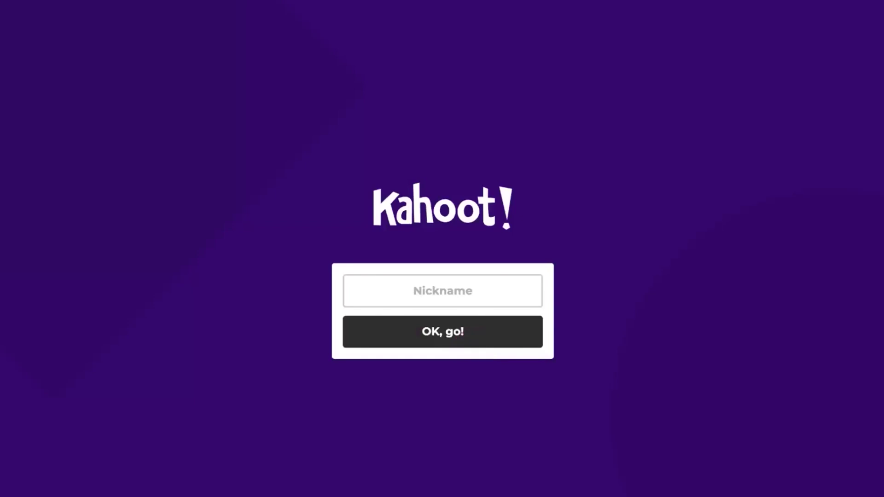
left_click(470, 291)
type("Rob")
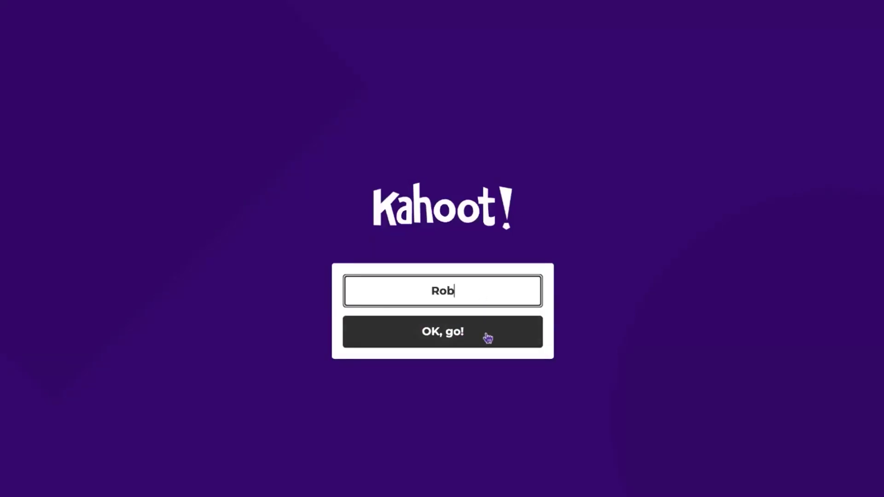
left_click(486, 336)
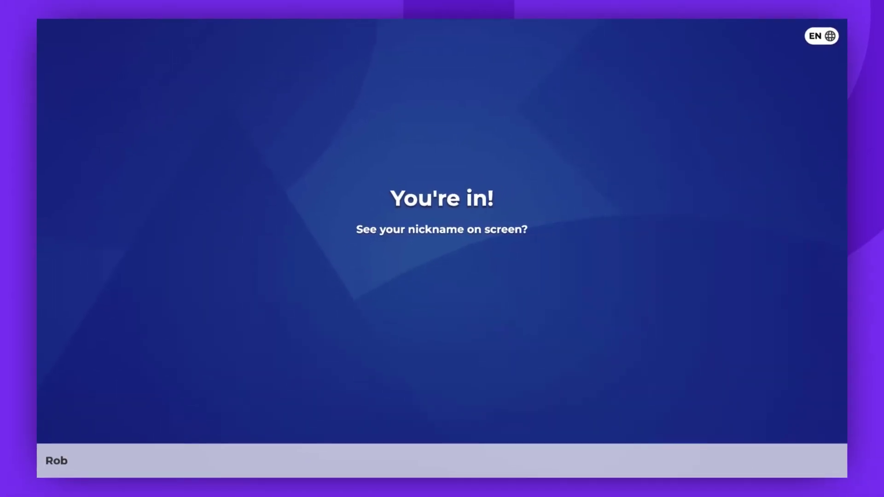